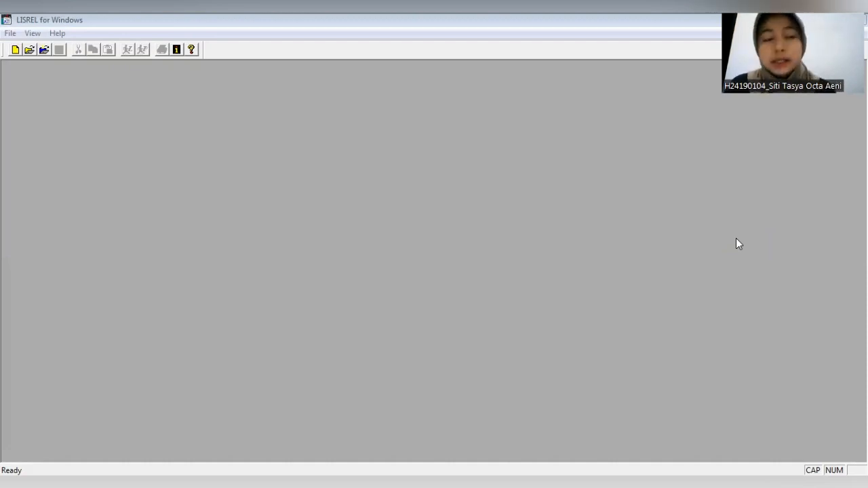
Create a new PRELIS Data document.
click(10, 34)
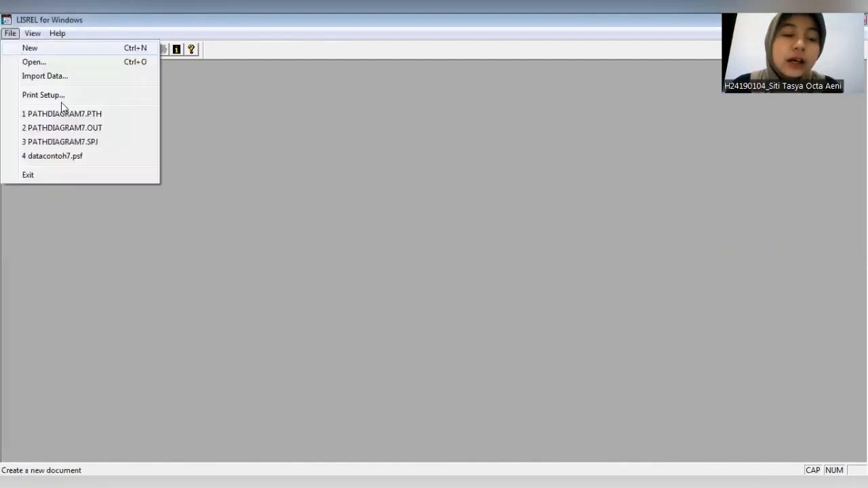
click(42, 48)
click(59, 122)
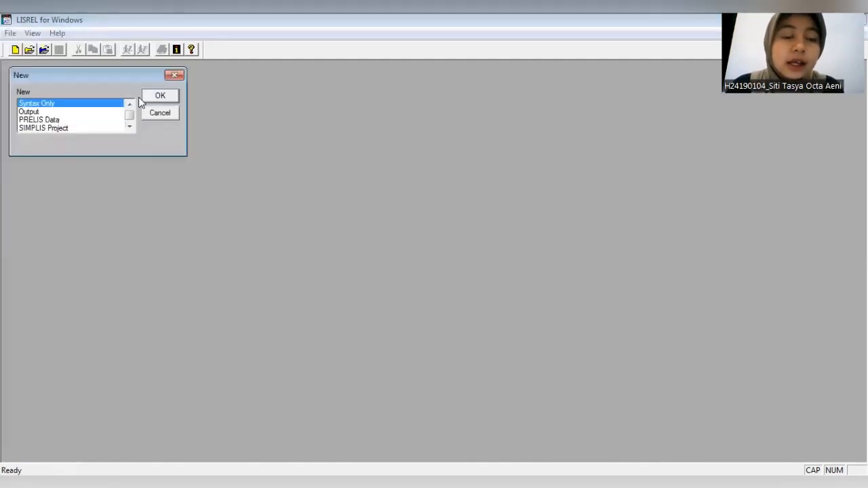
click(157, 96)
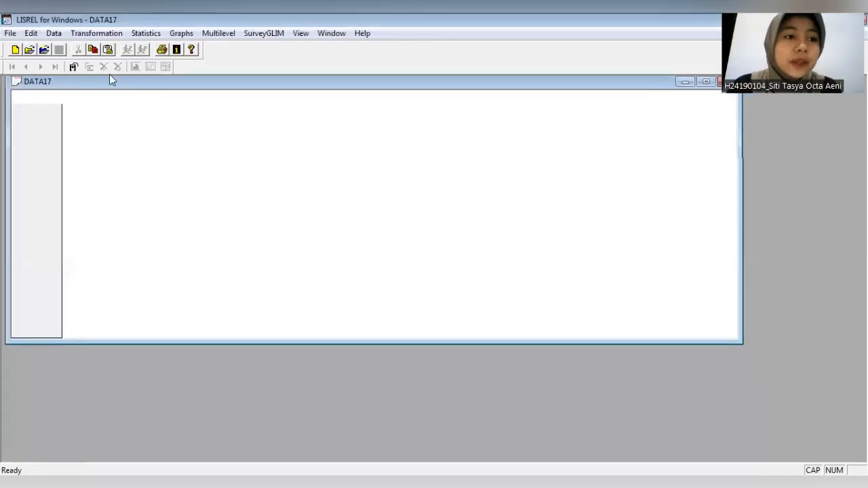
Import the comma-delimited (*.csv) file DATA 6 from the Downloads folder as external data.
click(10, 33)
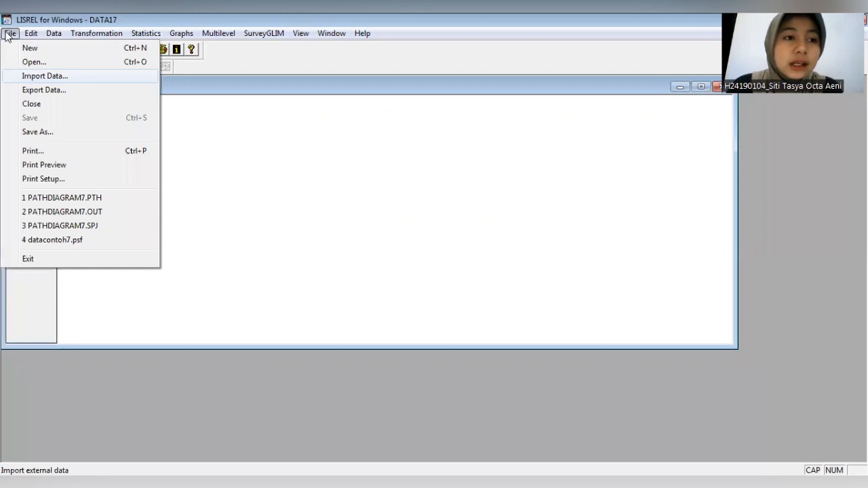
click(29, 79)
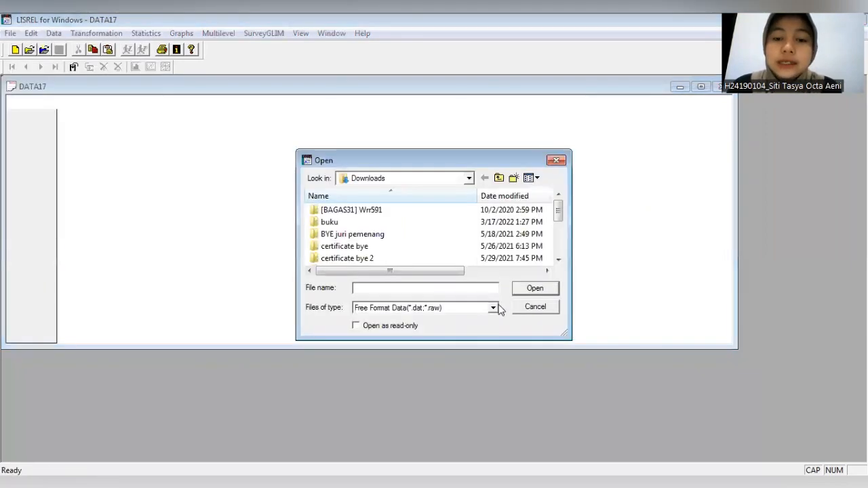
click(493, 308)
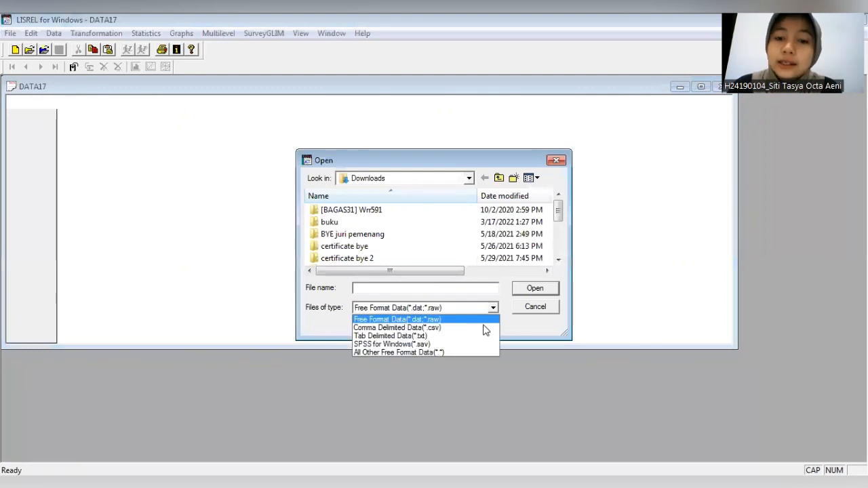
click(485, 328)
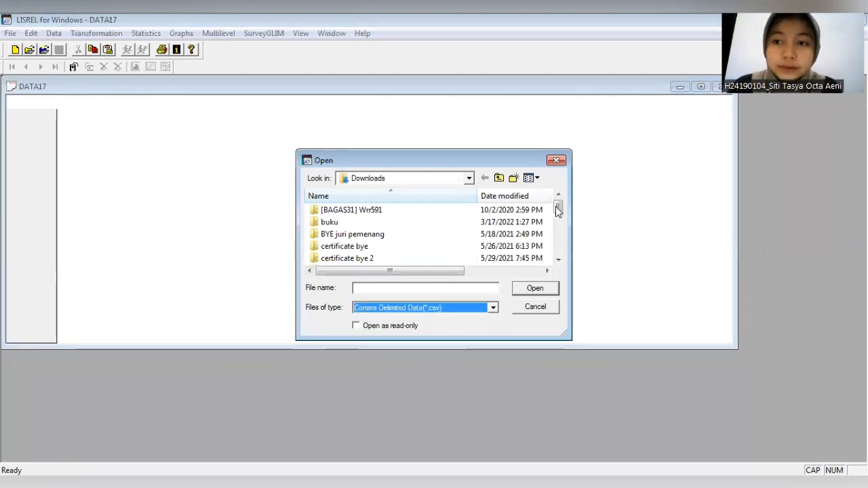
click(557, 235)
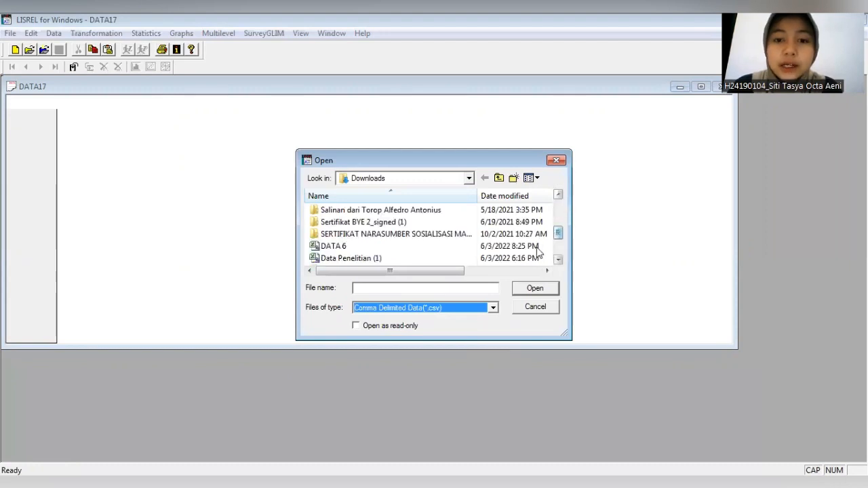
click(333, 246)
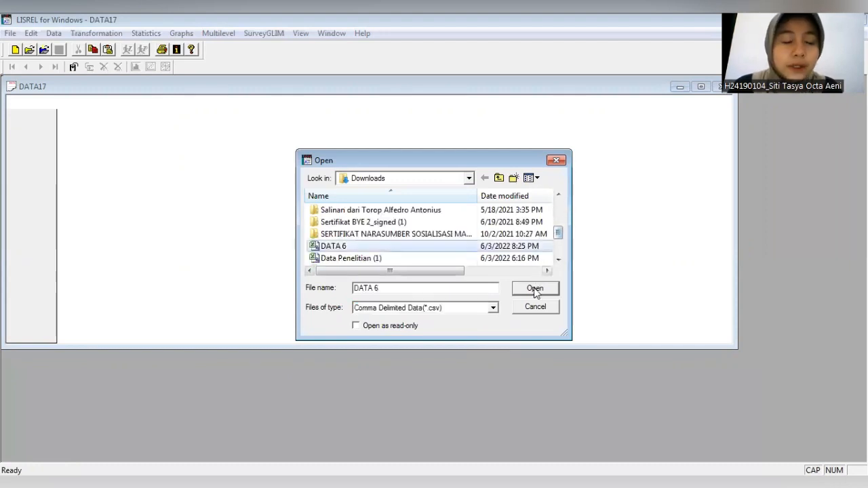
click(535, 289)
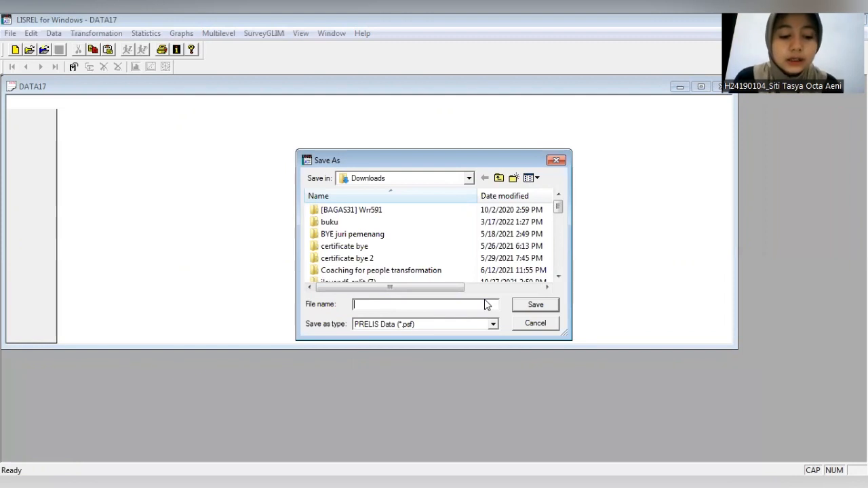
Save the imported data in the Downloads folder as a PRELIS Data file named datacontoh8.
text(data)
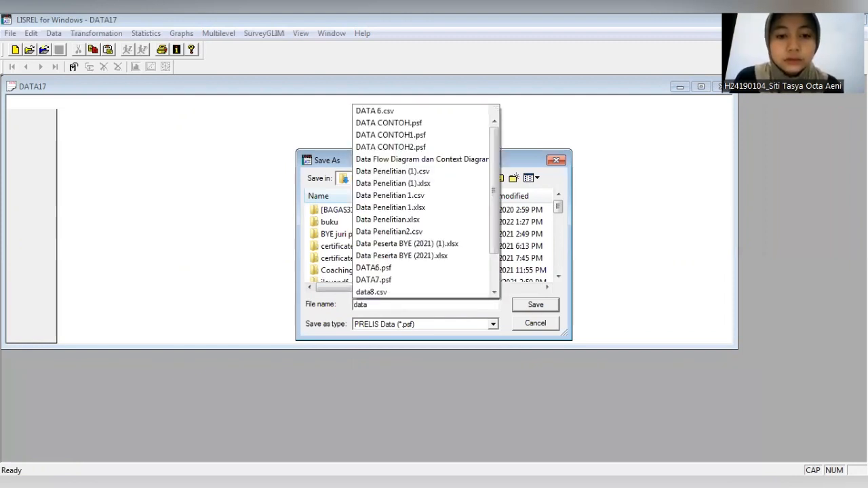
text(contoh)
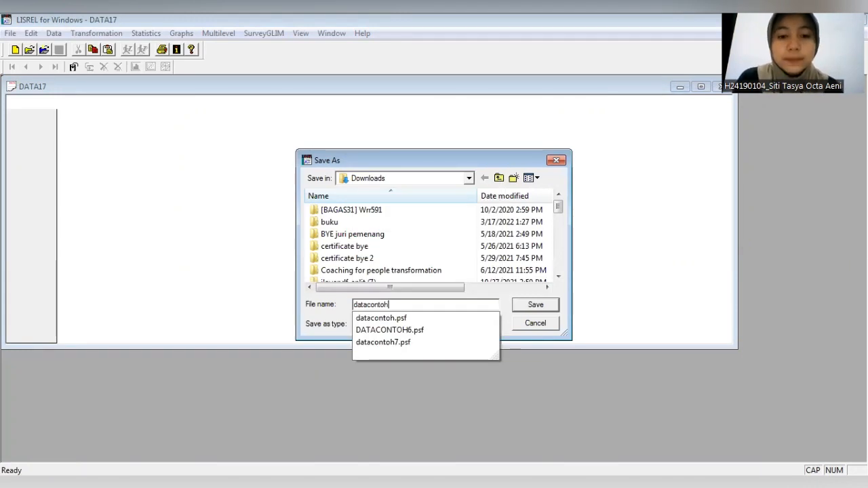
text(8)
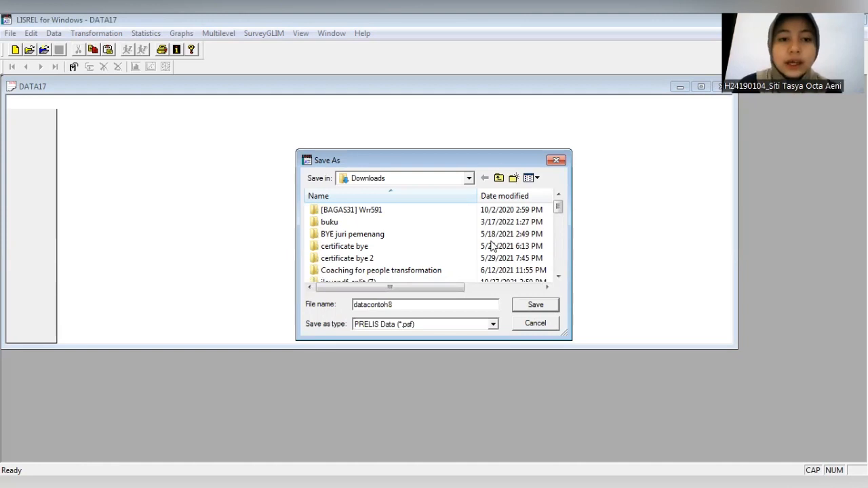
key(Return)
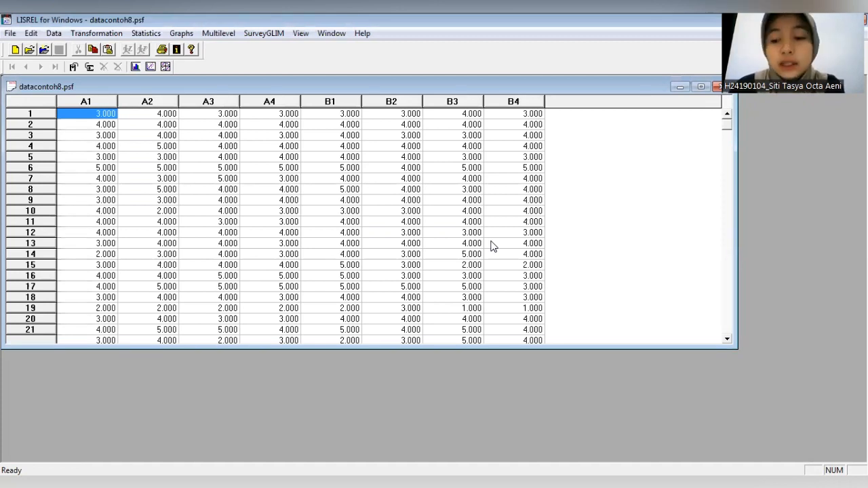
Define the variable type of all variables from A1 to B4 as Continuous.
click(54, 34)
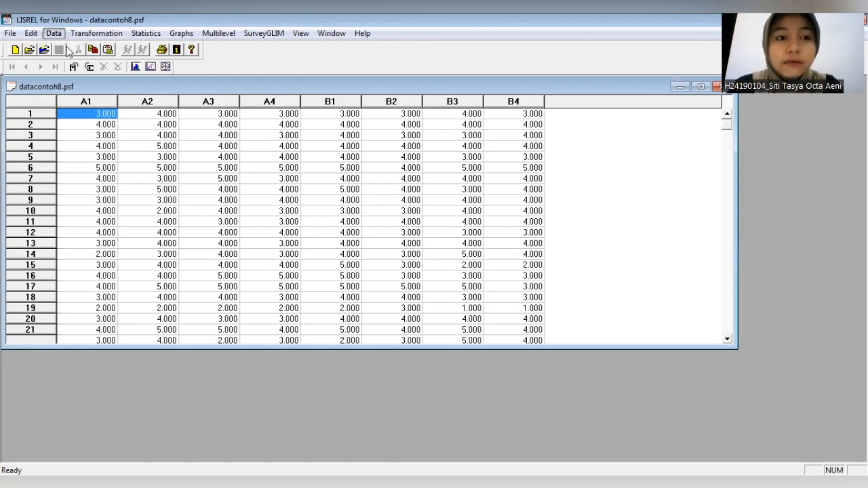
click(89, 48)
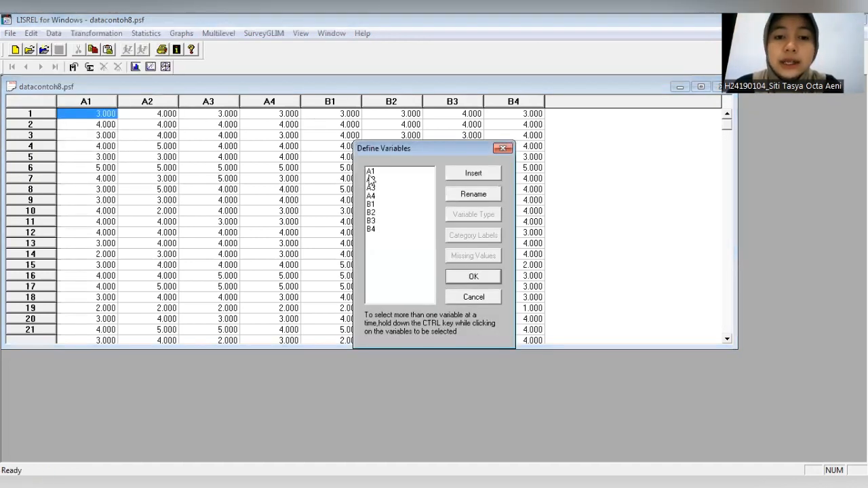
click(369, 173)
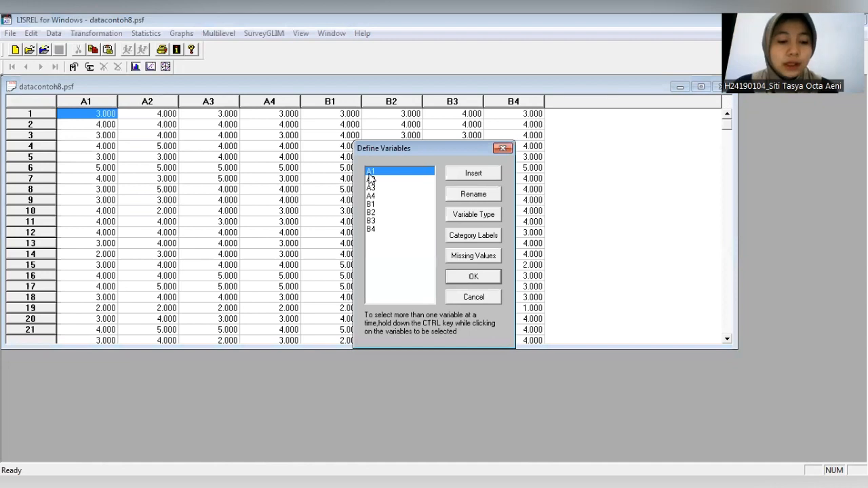
shift+click(371, 229)
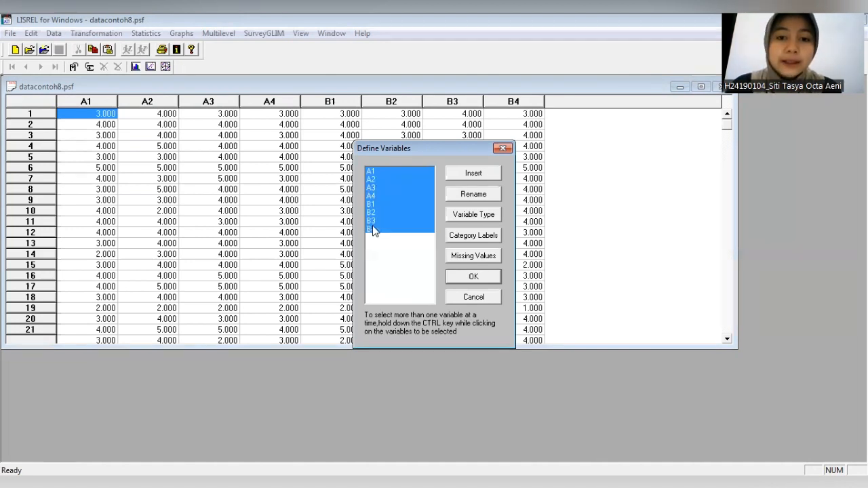
click(458, 219)
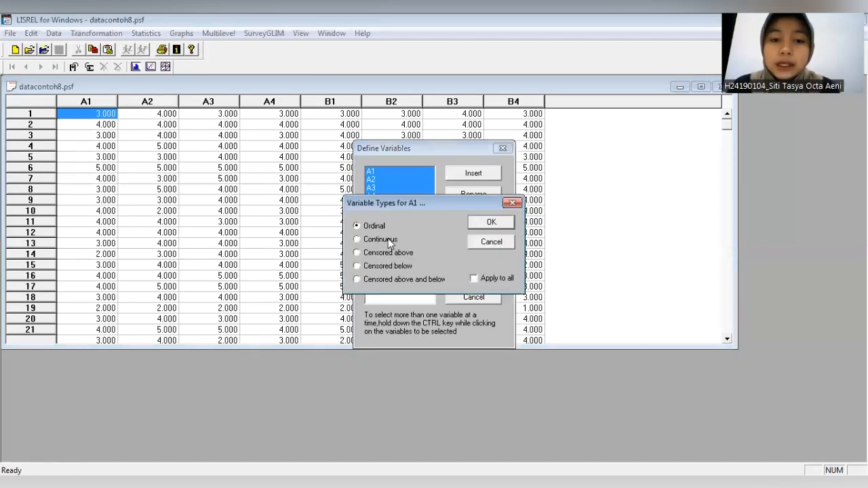
click(390, 241)
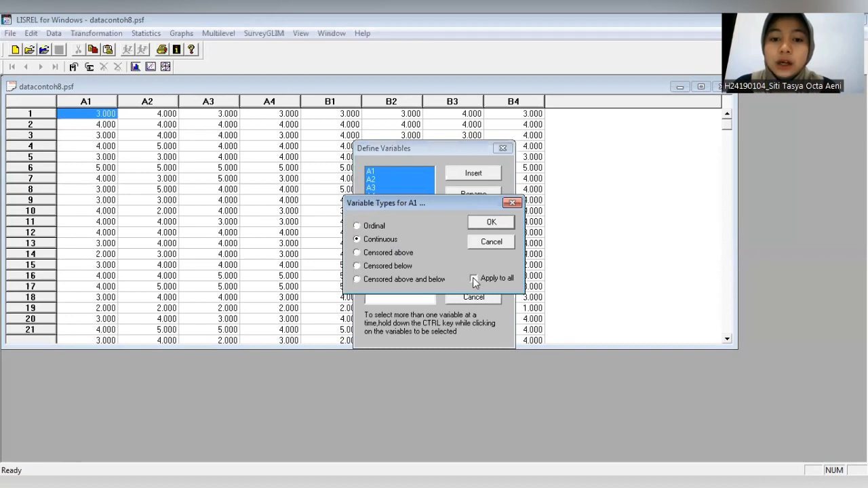
click(488, 224)
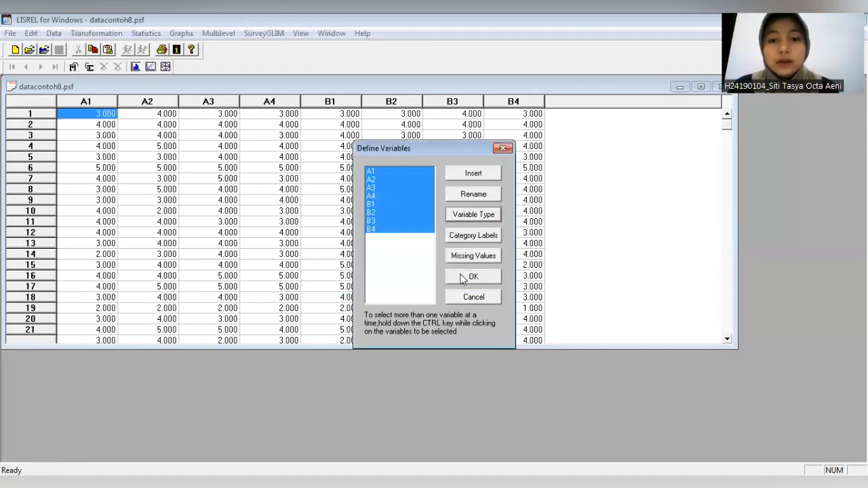
click(461, 279)
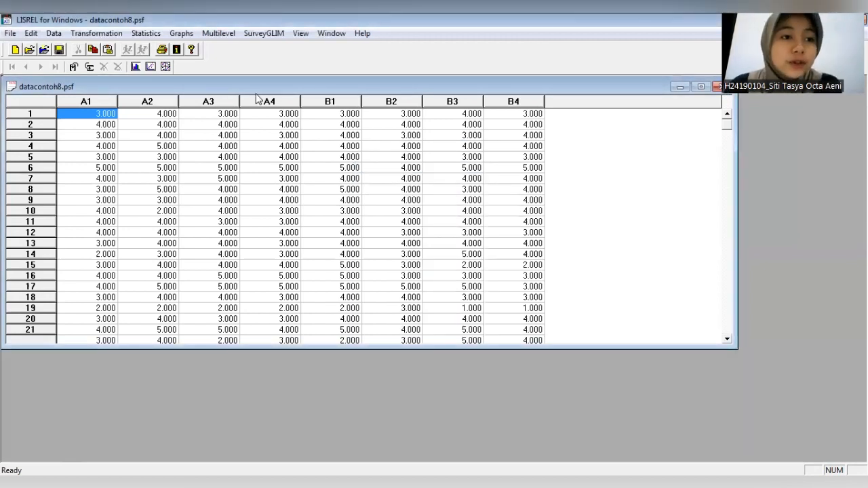
Create a new Path Diagram and save it in the Downloads folder as PATHDIAGRAM8.
click(14, 33)
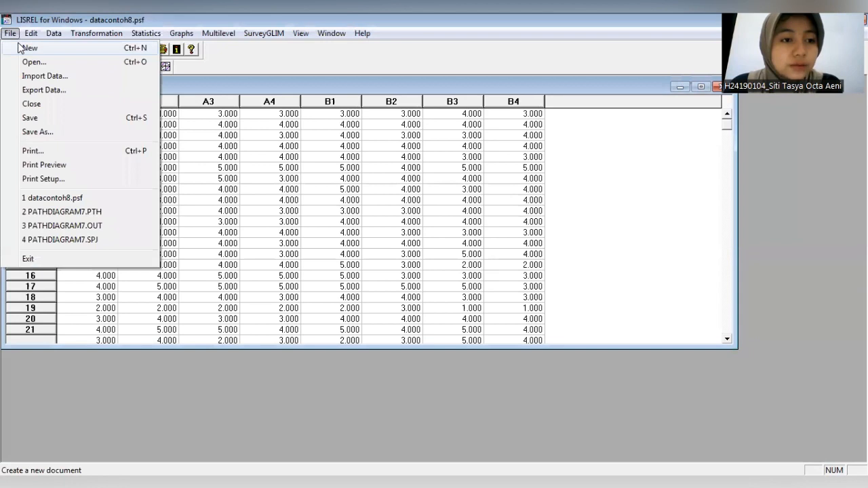
click(19, 47)
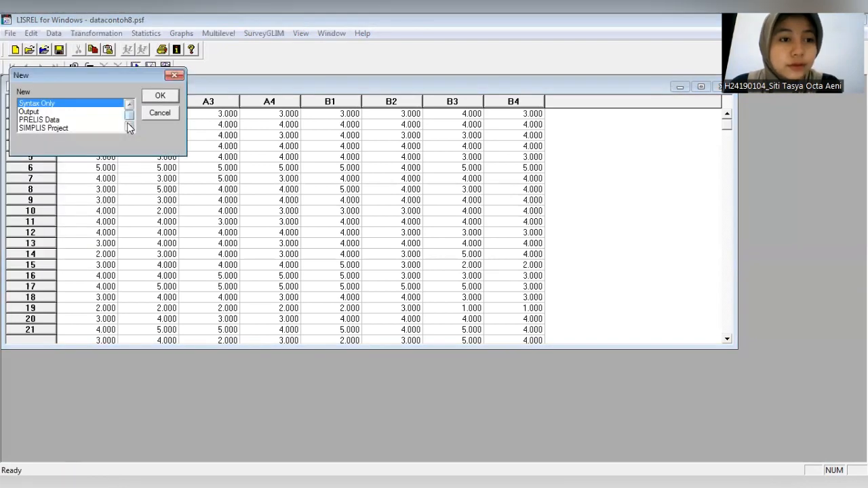
double_click(128, 128)
click(113, 128)
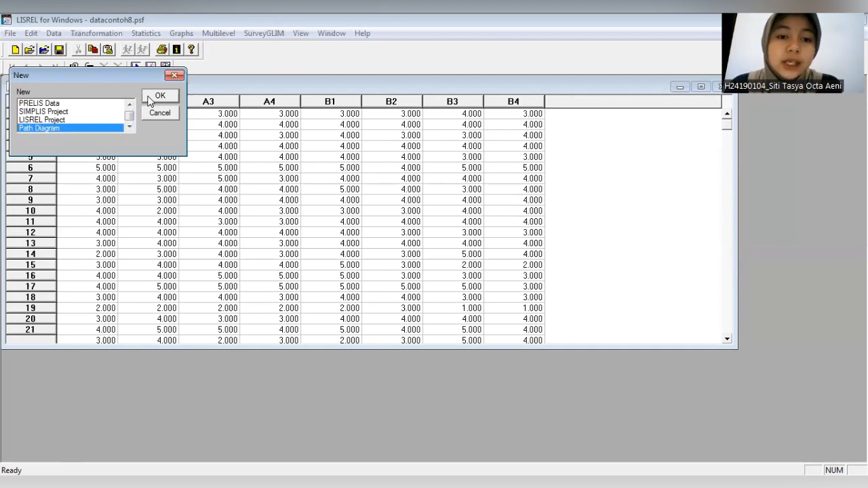
click(150, 100)
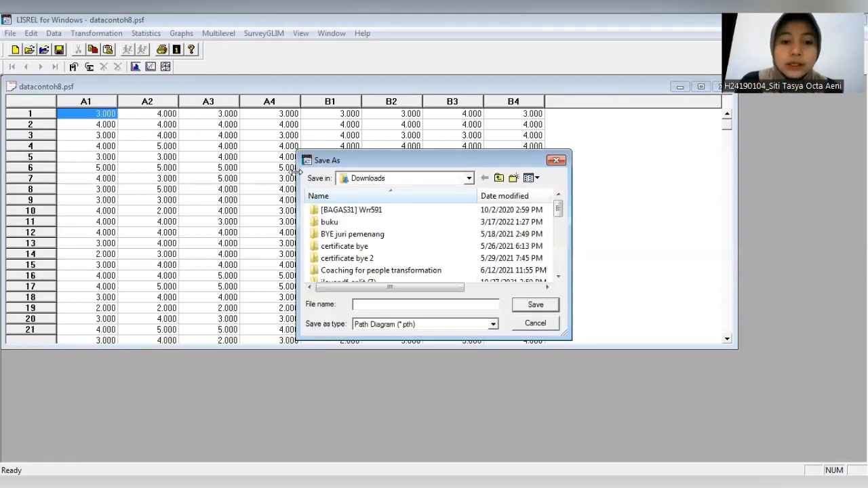
text(PA)
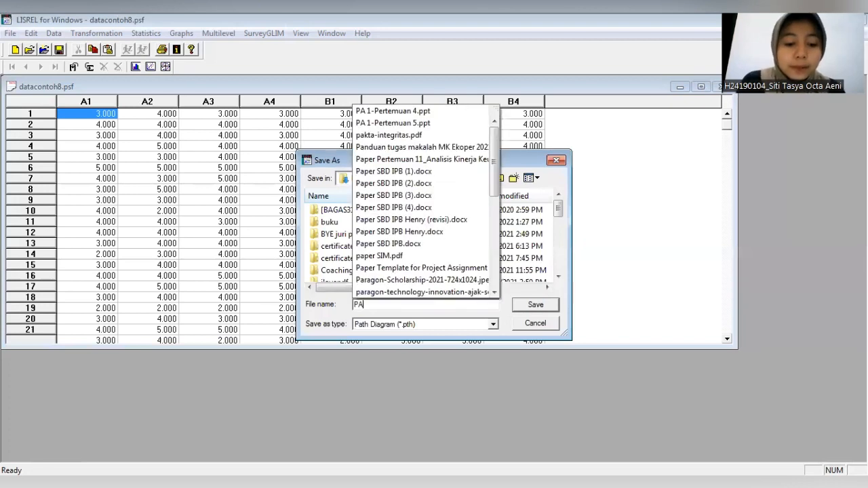
text(TH)
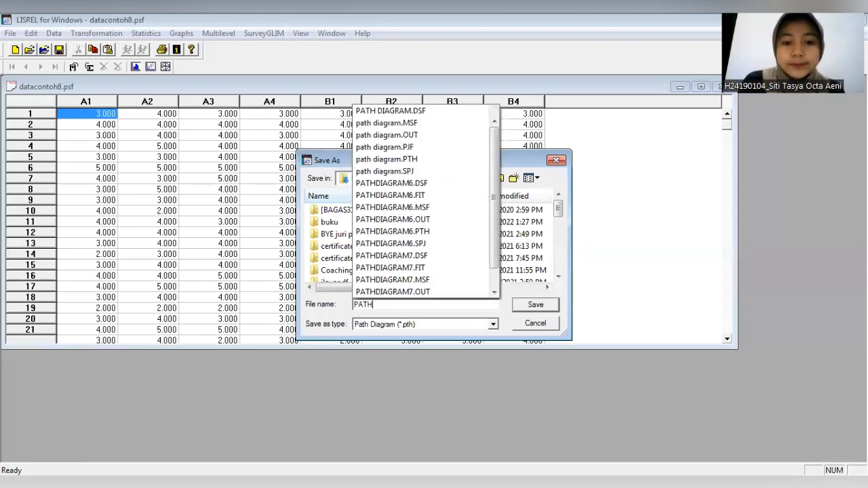
text(DIAGRAM)
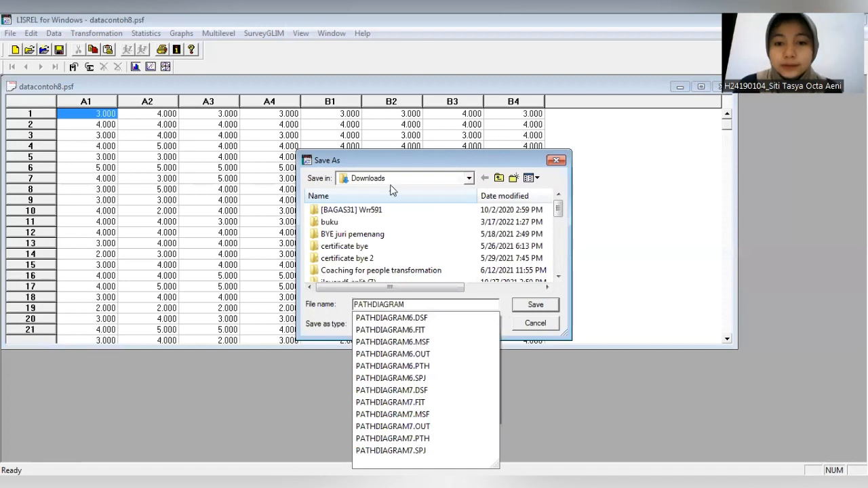
text(8)
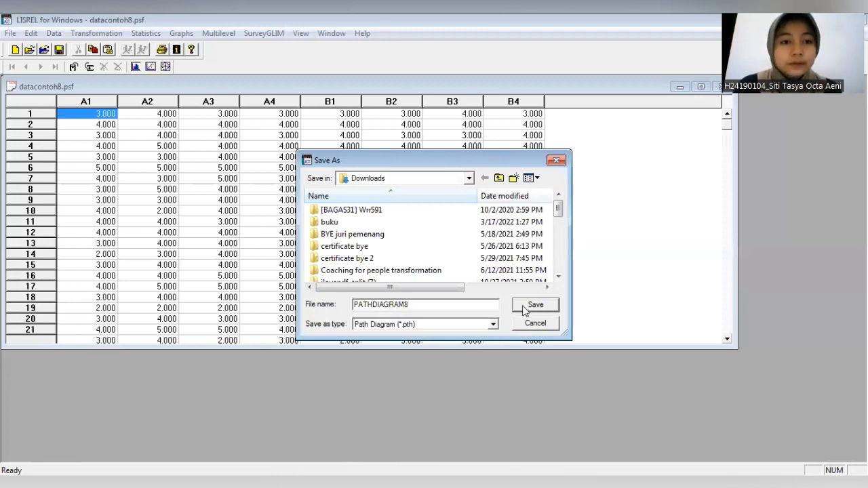
click(525, 310)
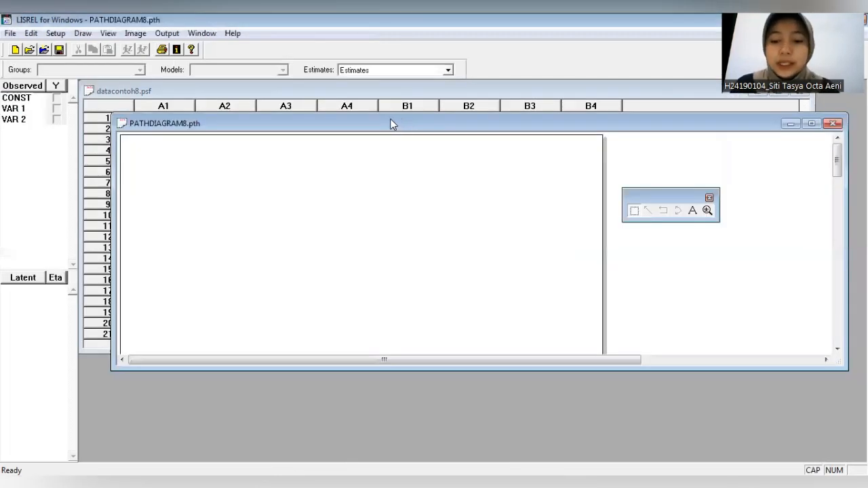
drag(391, 122, 375, 123)
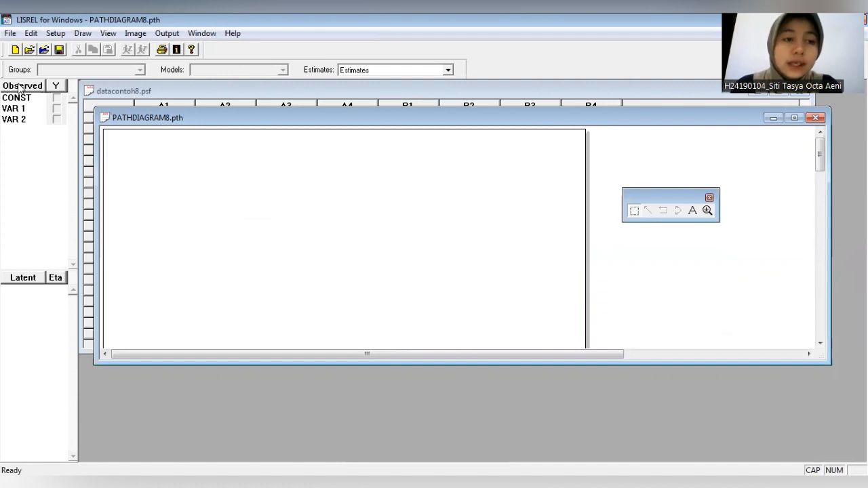
Read the path diagram's observed variables from the PRELIS System File datacontoh8.psf in the Downloads folder.
click(53, 35)
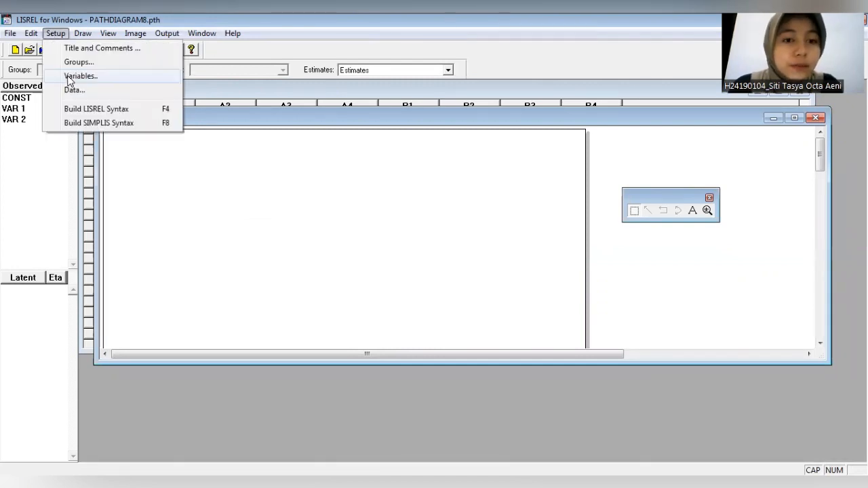
click(68, 80)
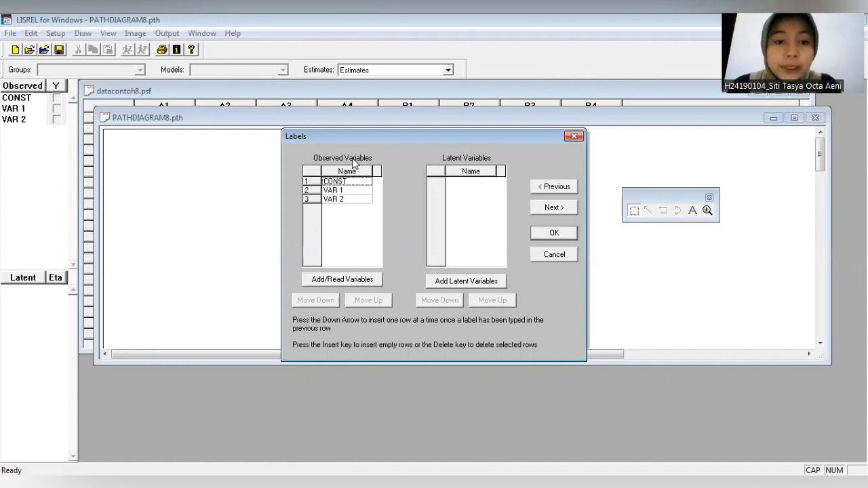
click(344, 279)
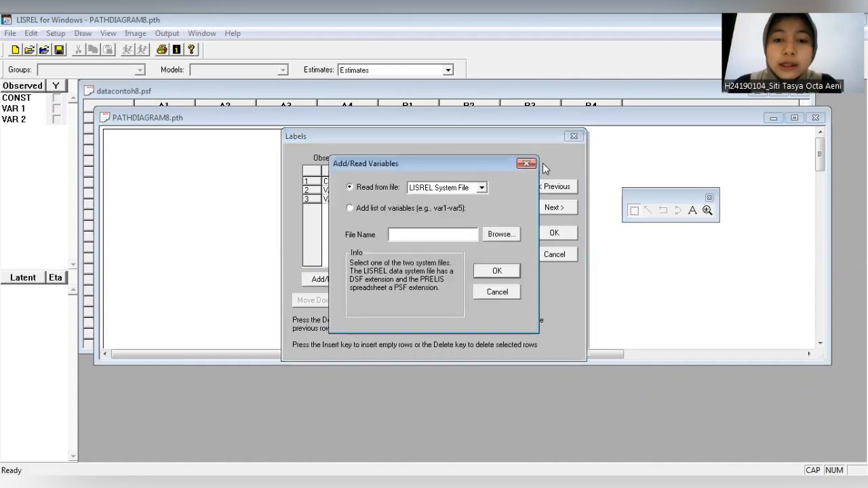
click(482, 188)
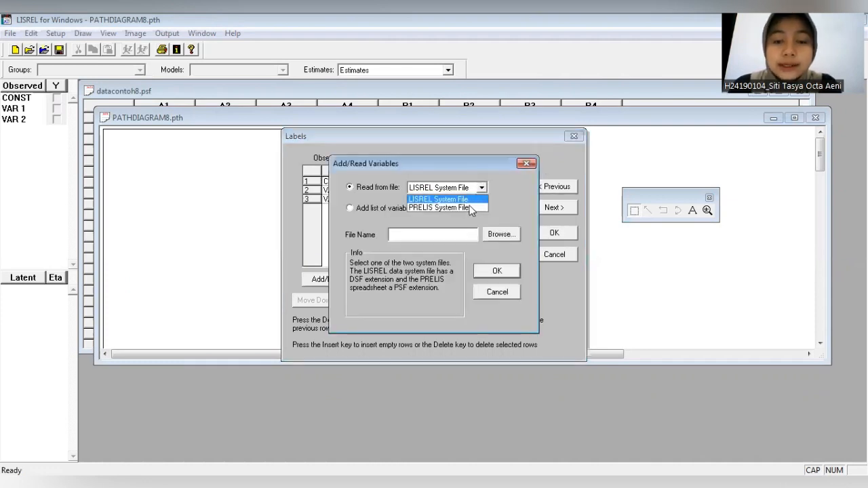
click(469, 208)
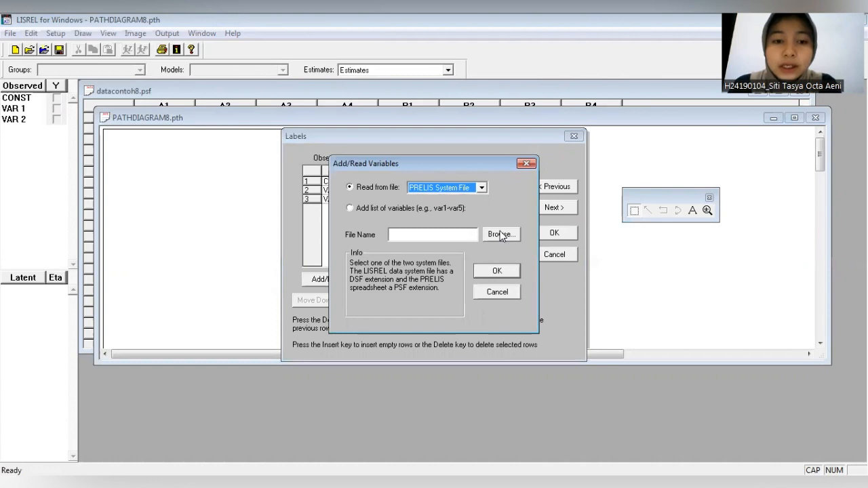
click(501, 235)
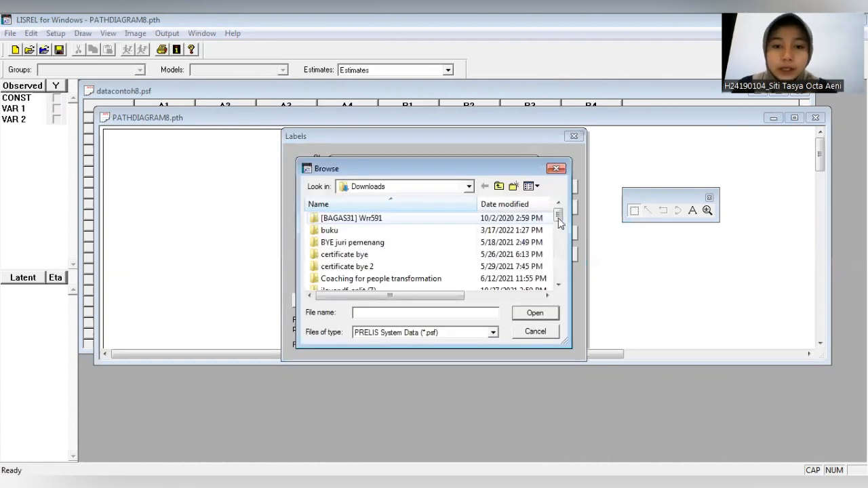
drag(561, 224, 547, 281)
click(529, 280)
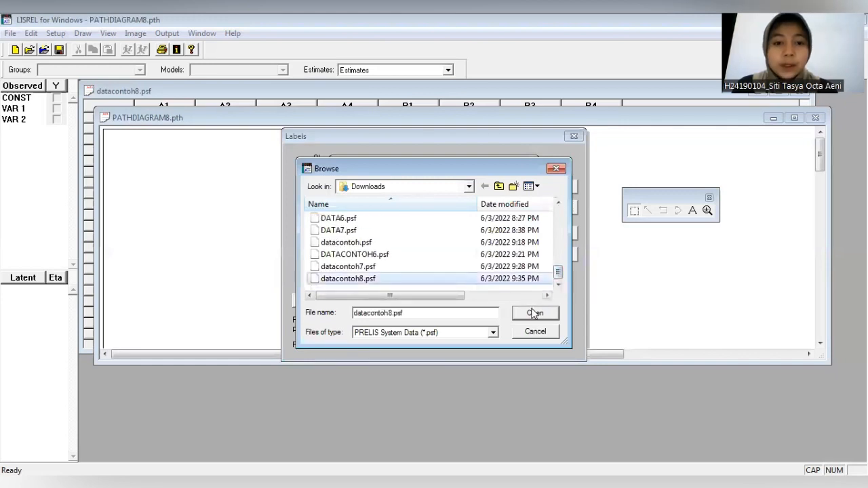
click(534, 312)
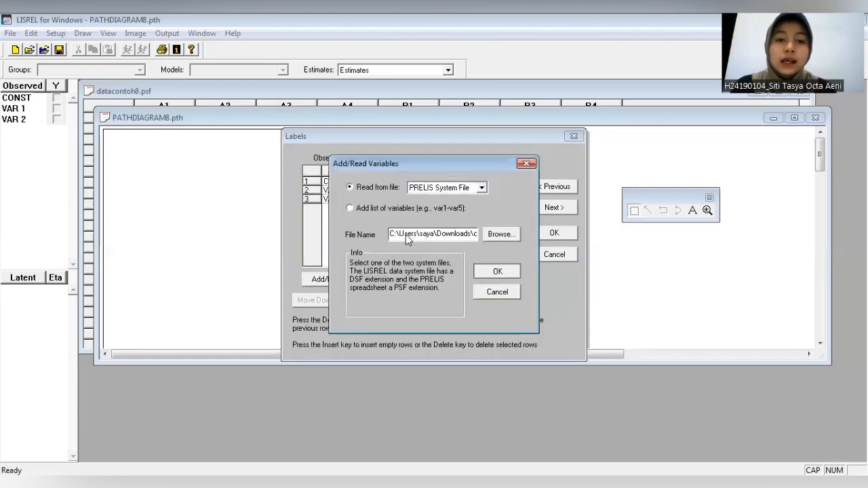
key(Return)
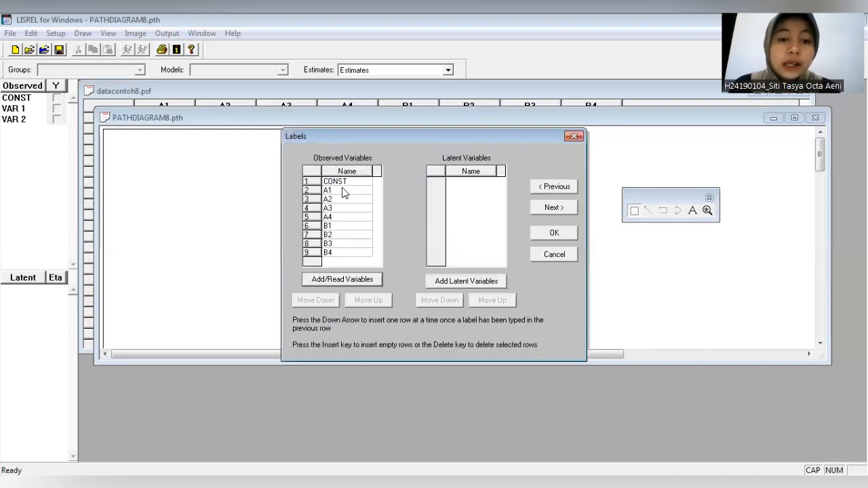
Add two latent variables named A and B to the path diagram's variable labels.
click(480, 282)
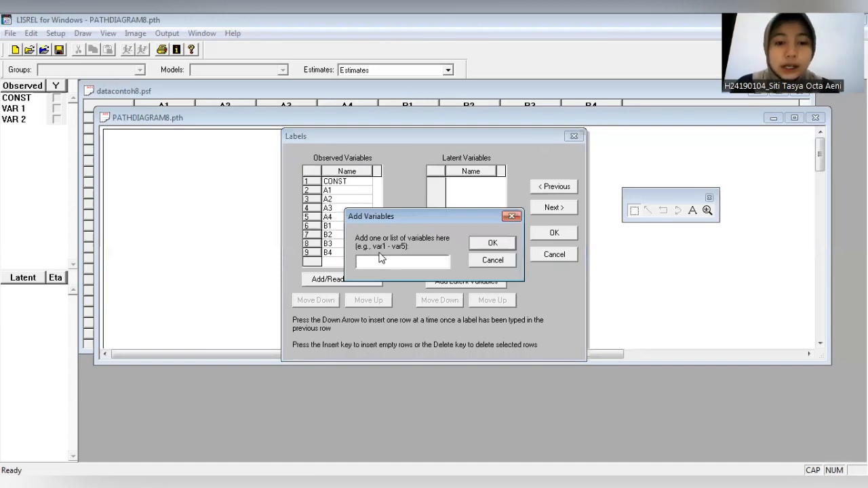
text(a)
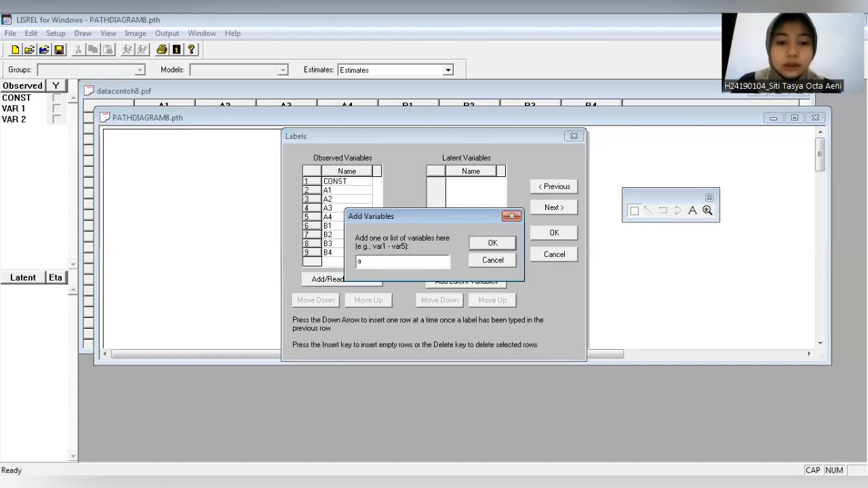
key(BackSpace)
text(A)
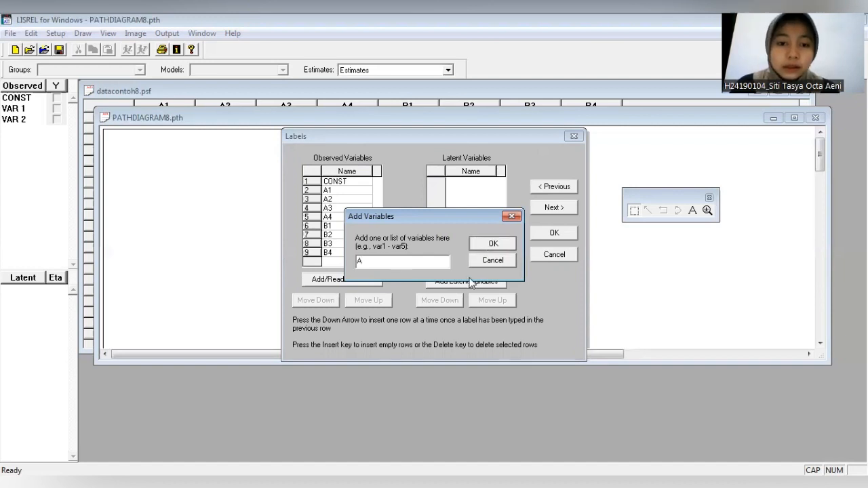
click(491, 244)
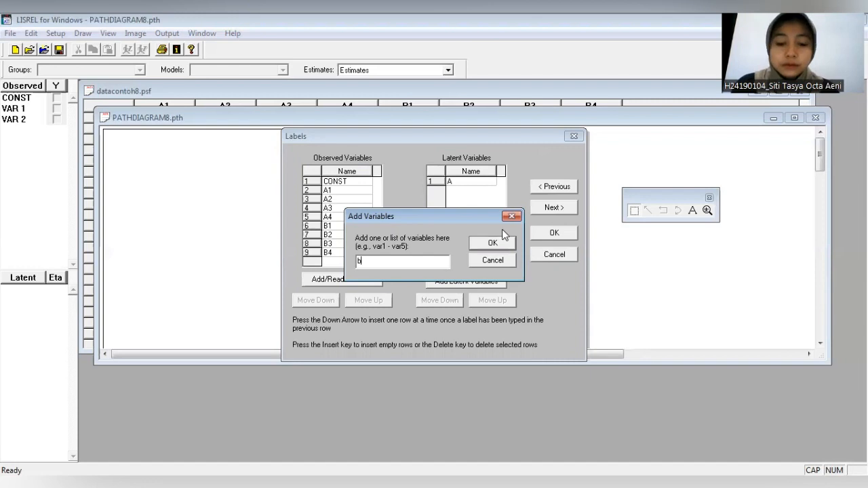
text(B)
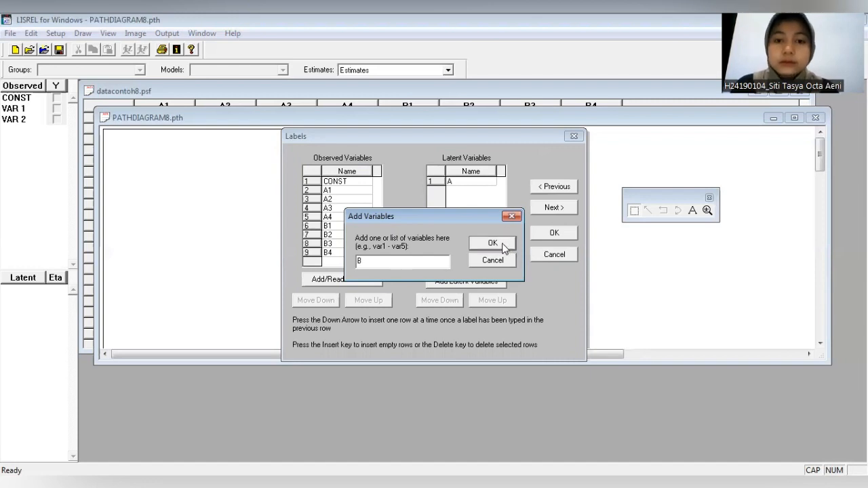
click(493, 244)
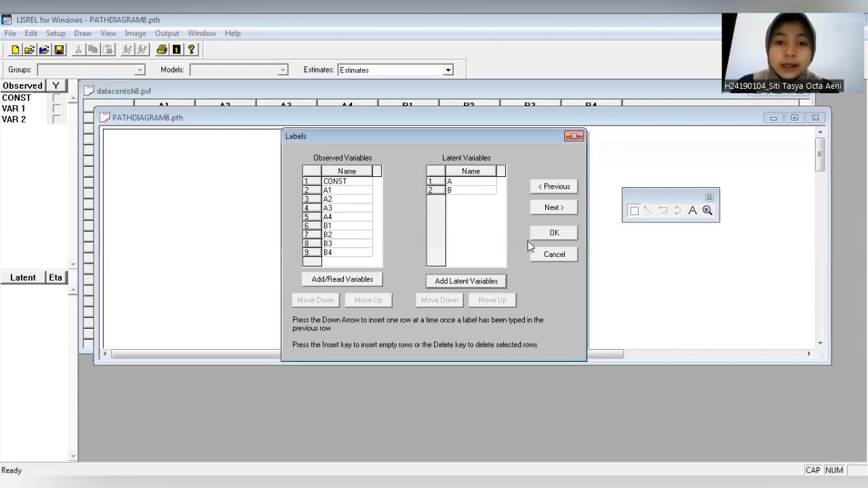
Set the number of observations to 100 in the data setup and apply it.
click(461, 306)
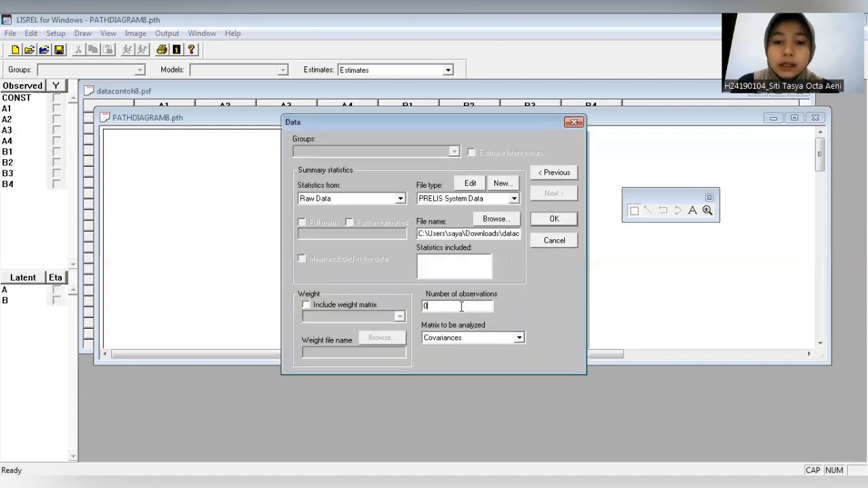
key(BackSpace)
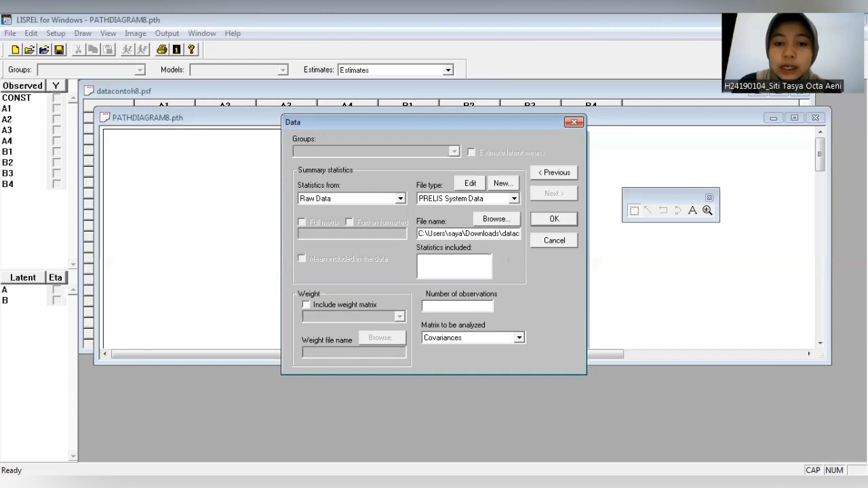
text(1)
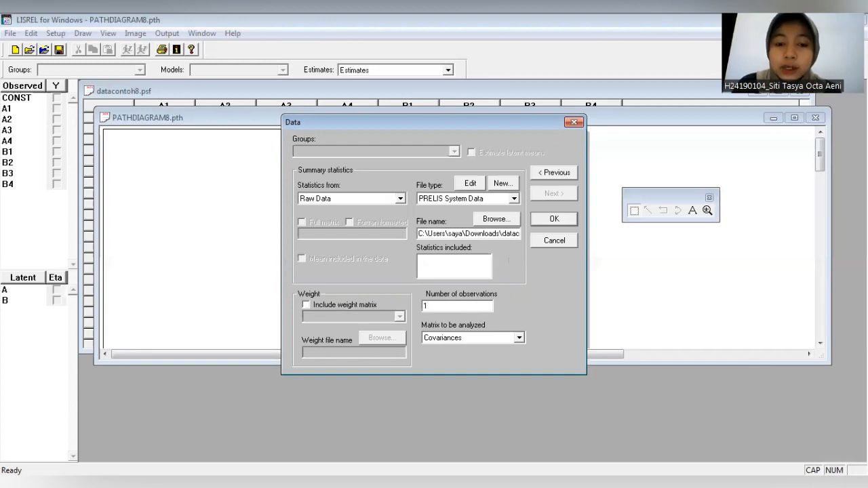
text(00)
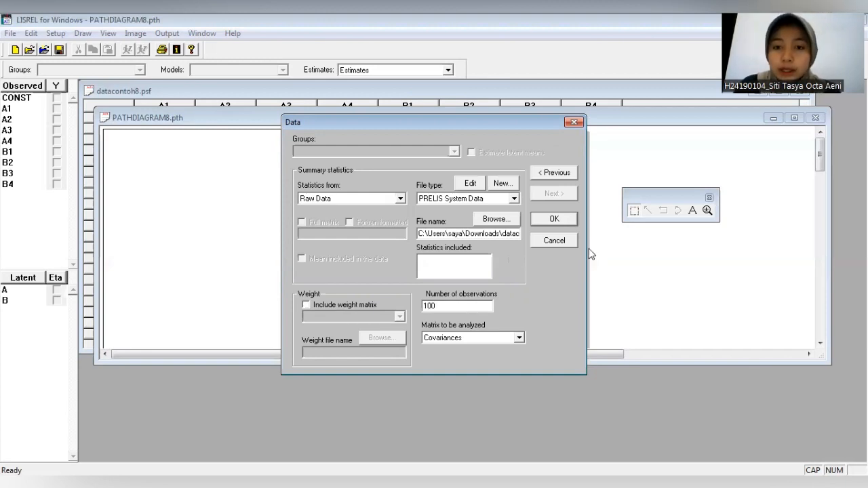
click(563, 224)
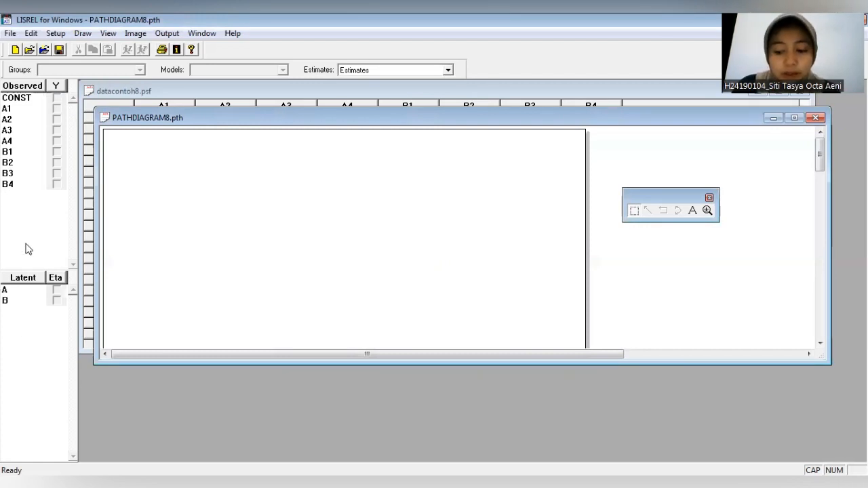
Build the SIMPLIS syntax from the path diagram and add the relationship A1-A4=A under Relationships.
click(54, 34)
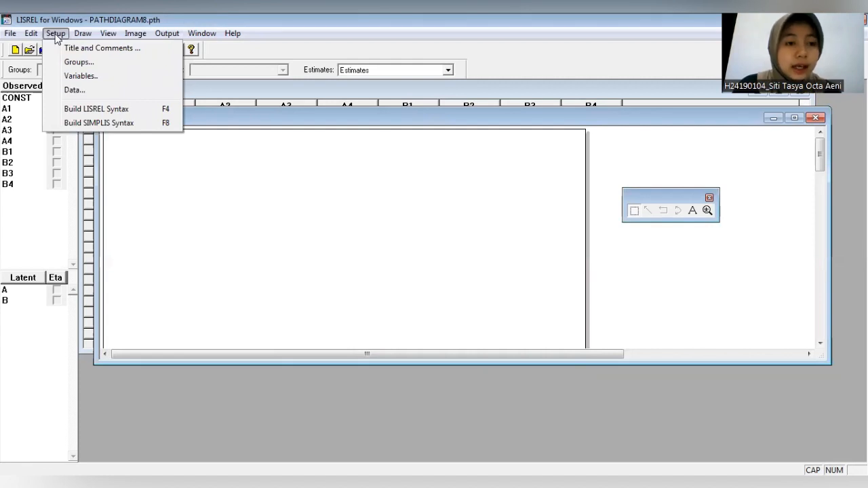
click(62, 124)
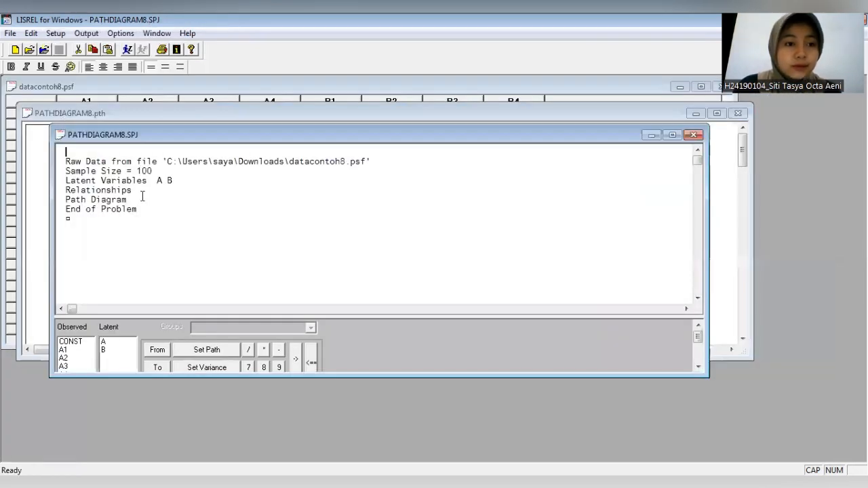
click(140, 188)
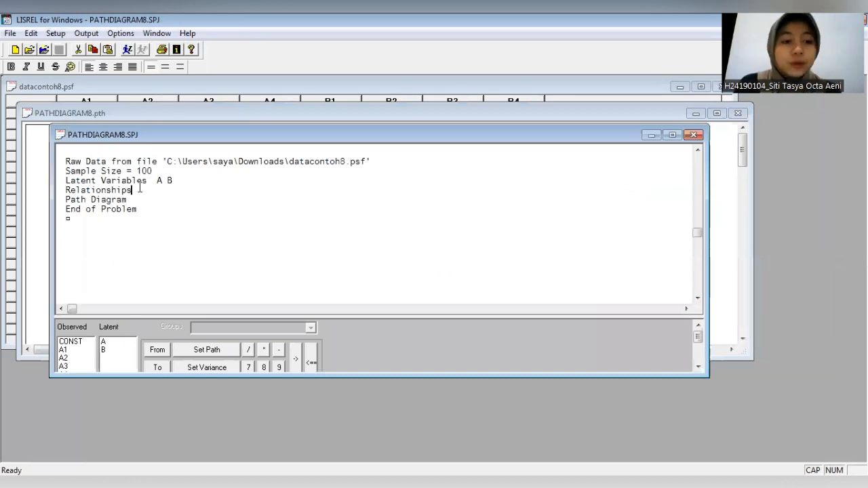
key(Return)
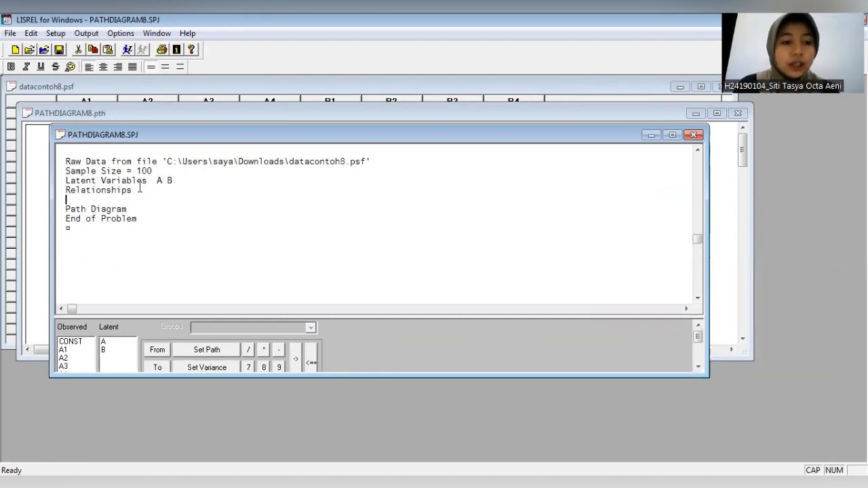
text(A)
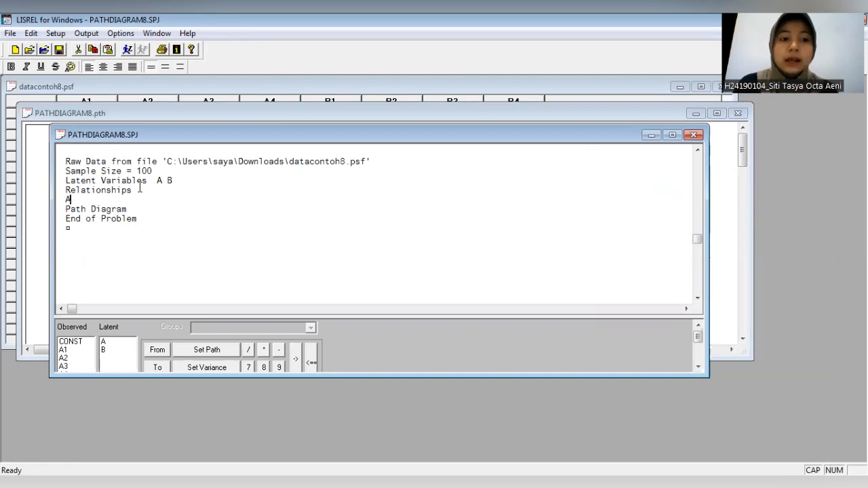
text(1-)
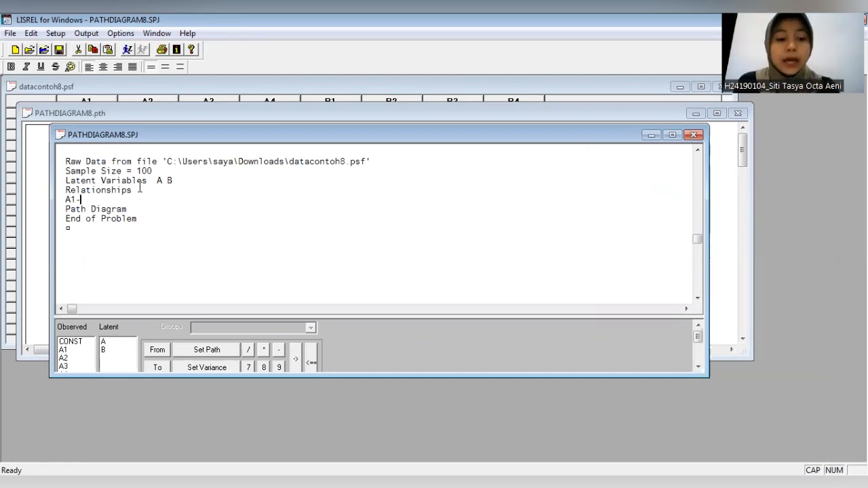
text(A4)
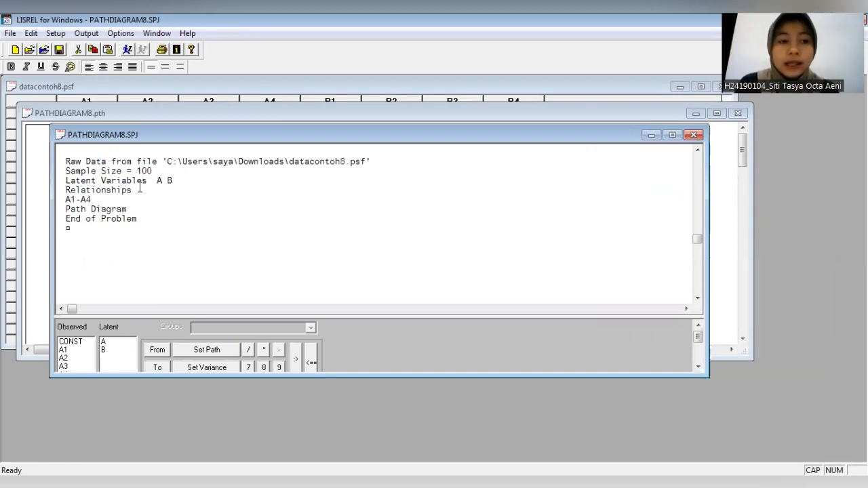
text(=A)
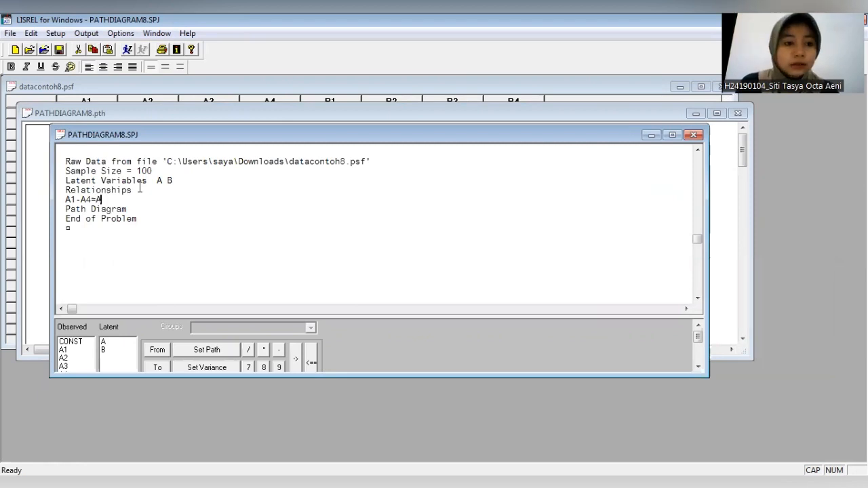
Add the relationship B1-B4=B on a new line below the relationship for A.
key(Return)
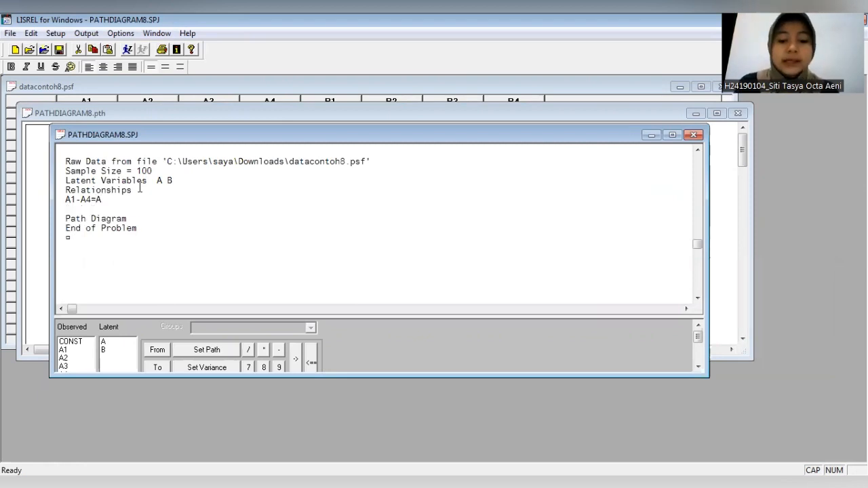
text(B1-4)
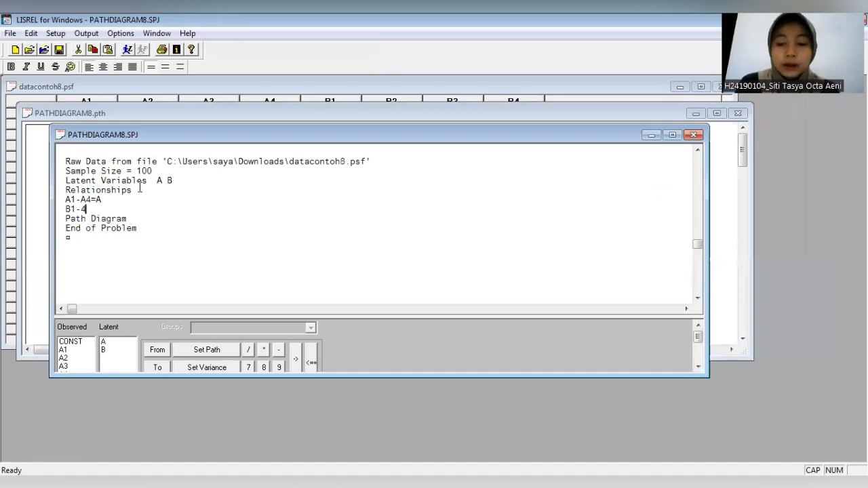
key(BackSpace)
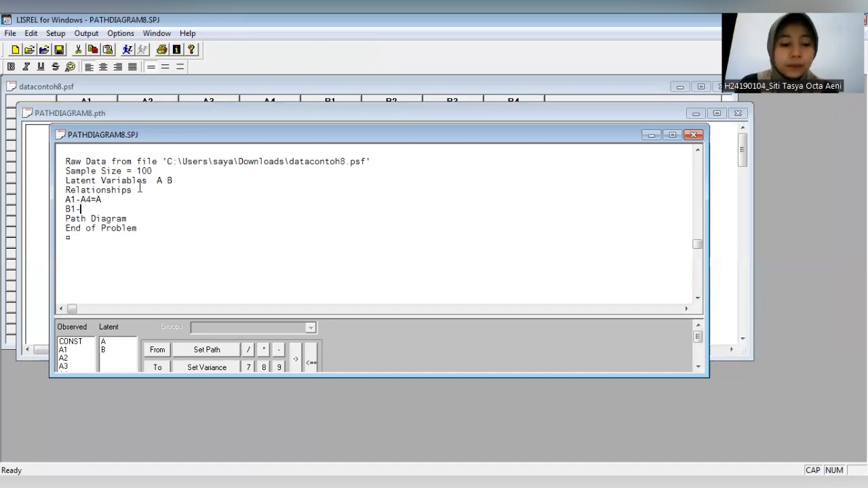
text(B4=)
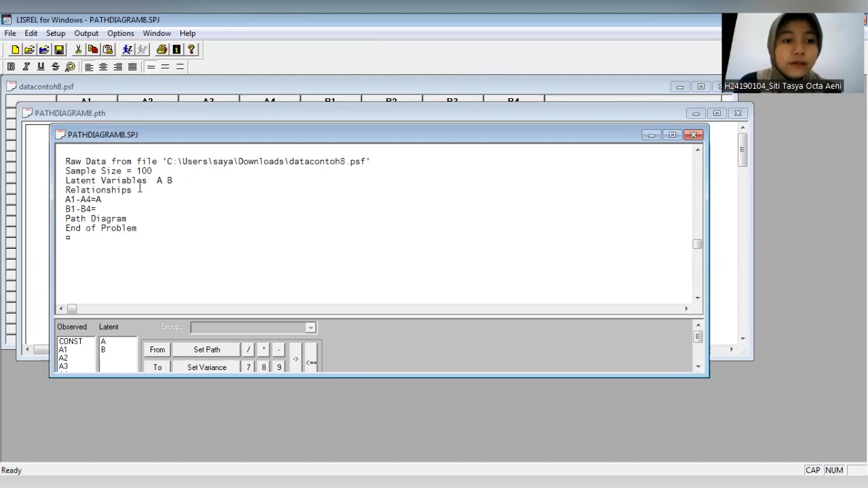
text(B)
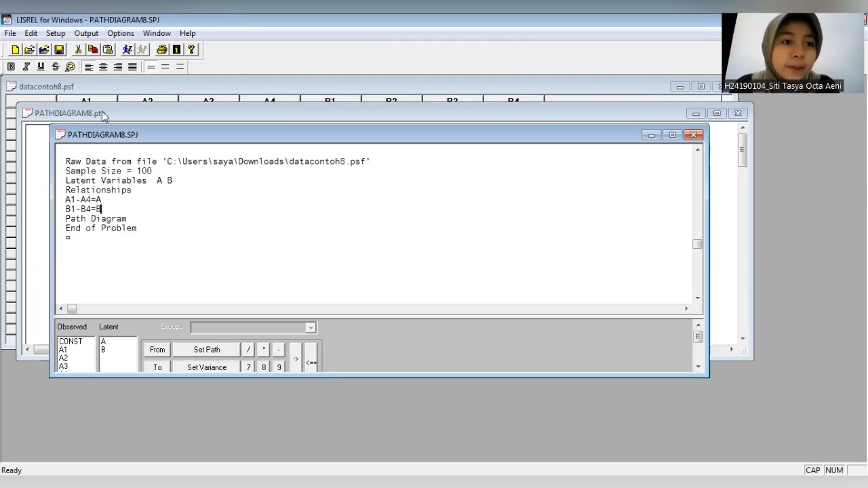
Run the SIMPLIS syntax and view the estimated path diagram for latent variables A and B.
click(128, 50)
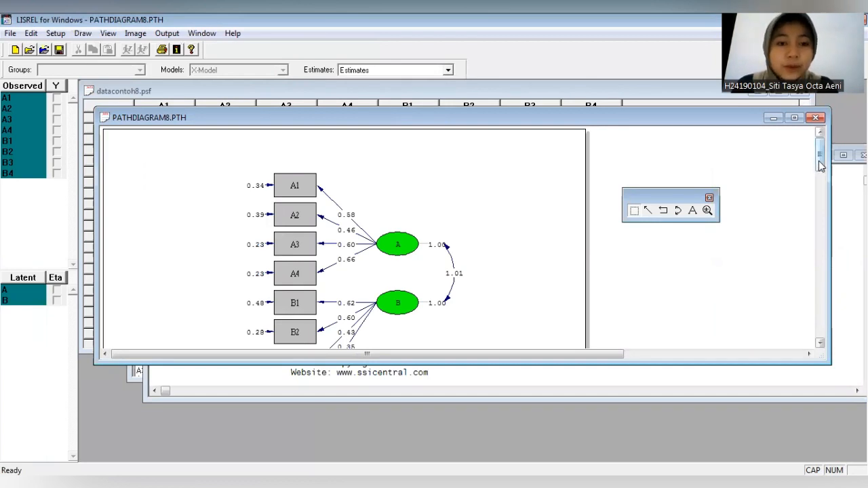
drag(820, 165, 822, 173)
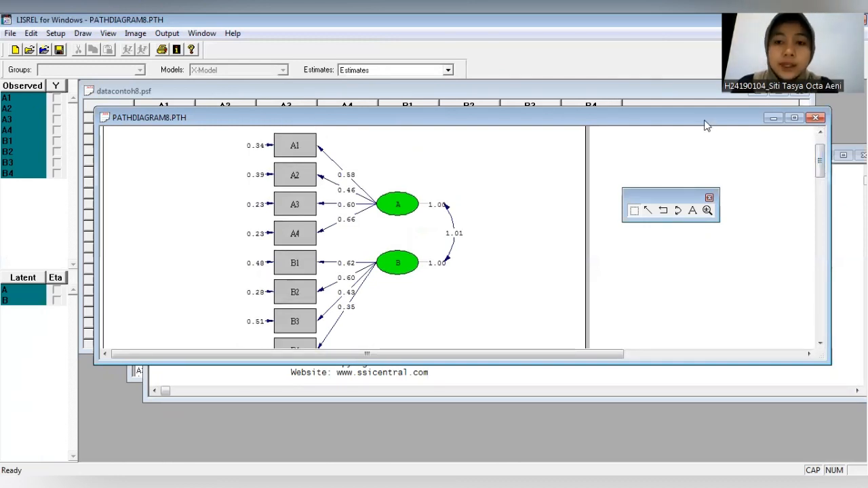
drag(695, 117, 688, 100)
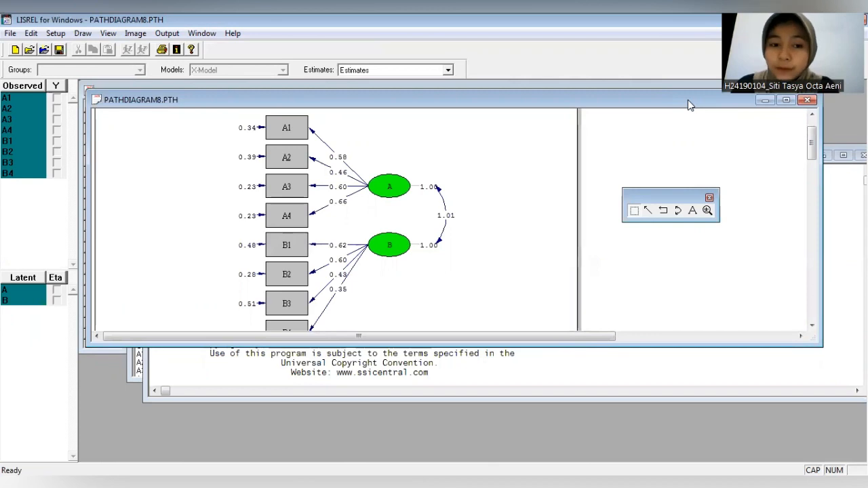